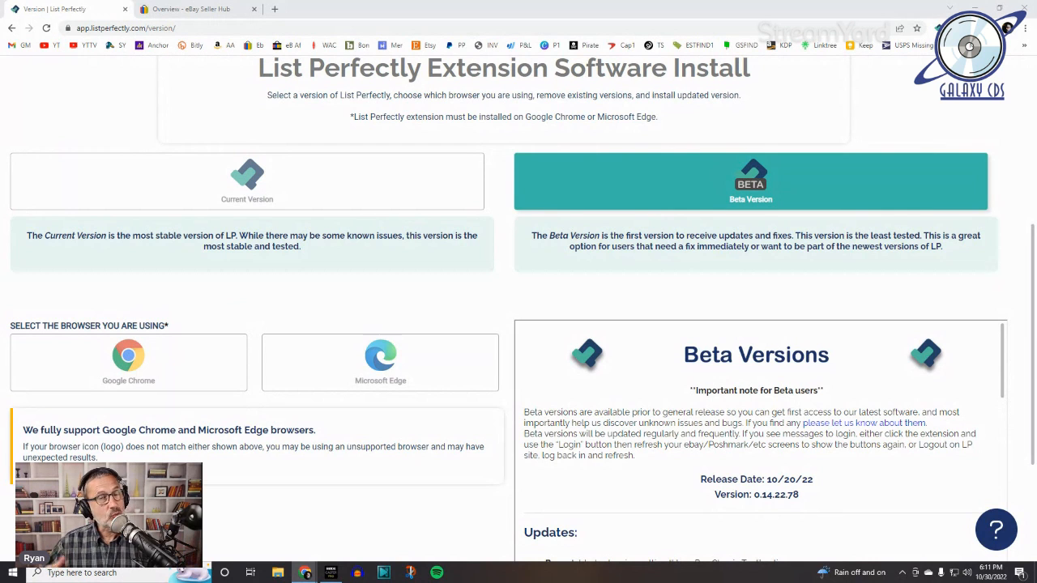
Switch to the eBay Seller Hub and open the list of active listings
left_click(176, 10)
mouse_move(319, 146)
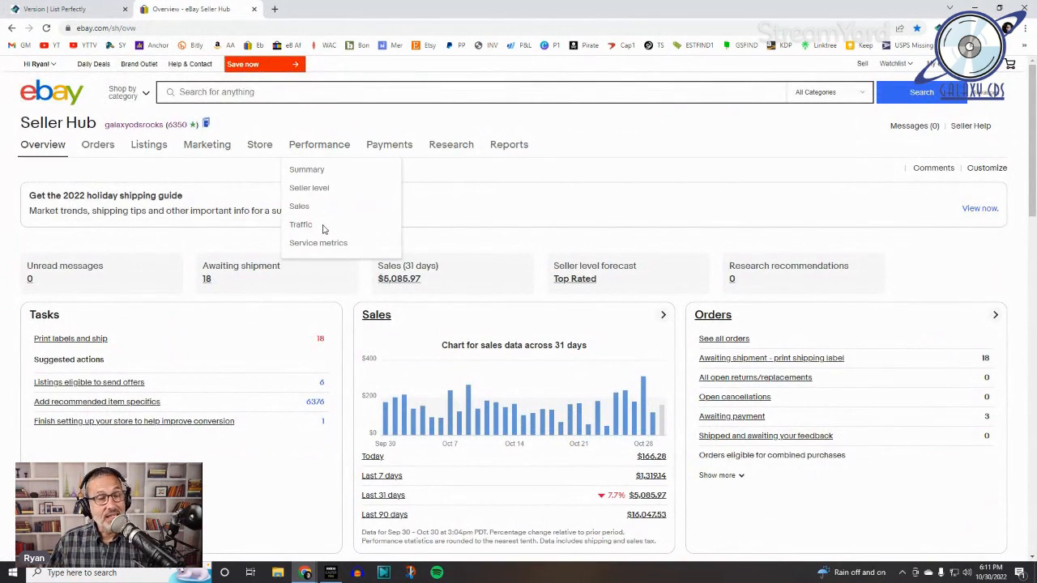
scroll(510, 287, "down", 2)
scroll(250, 189, "up", 2)
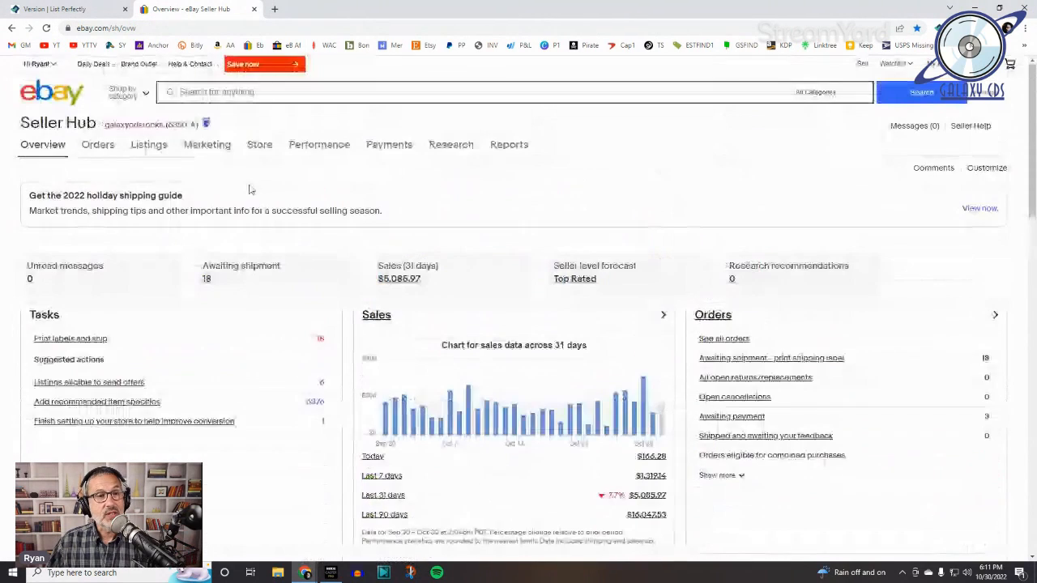
left_click(162, 148)
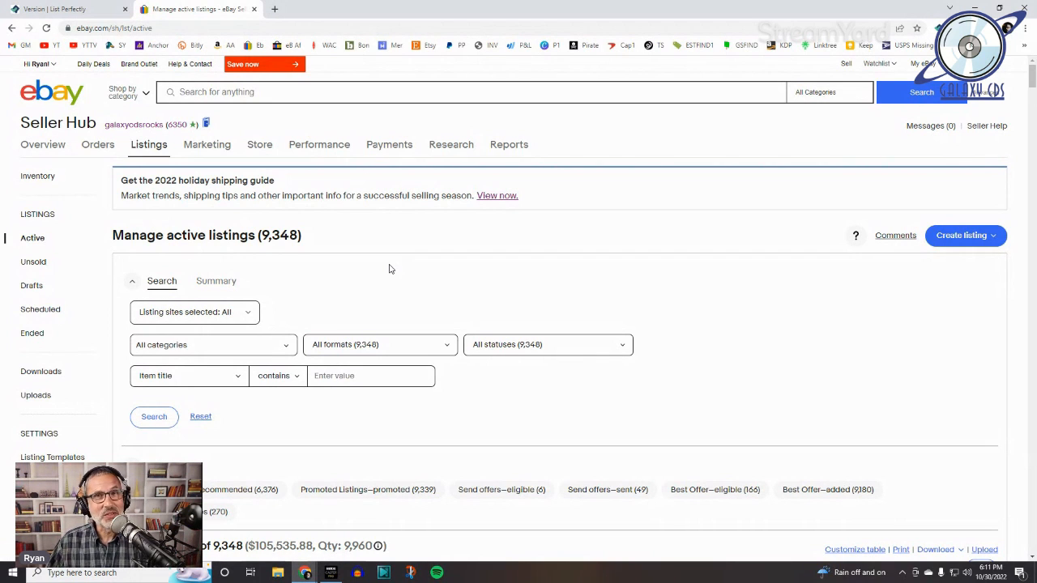
Select the first five active listings for List Perfectly crossposting, from Flying Models No 574 through No 313, and finish the selection
scroll(389, 269, "down", 2)
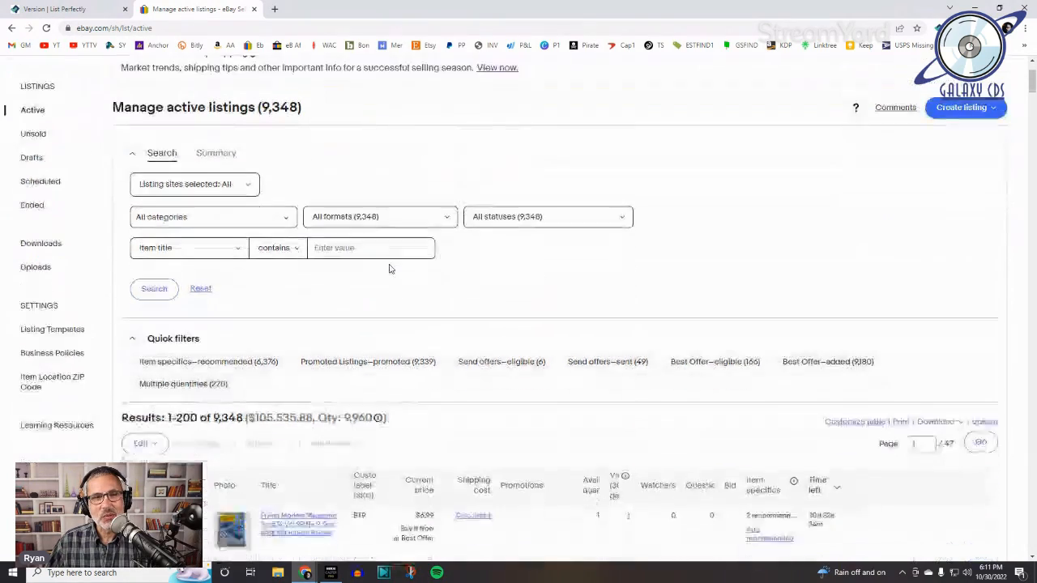
scroll(389, 269, "down", 3)
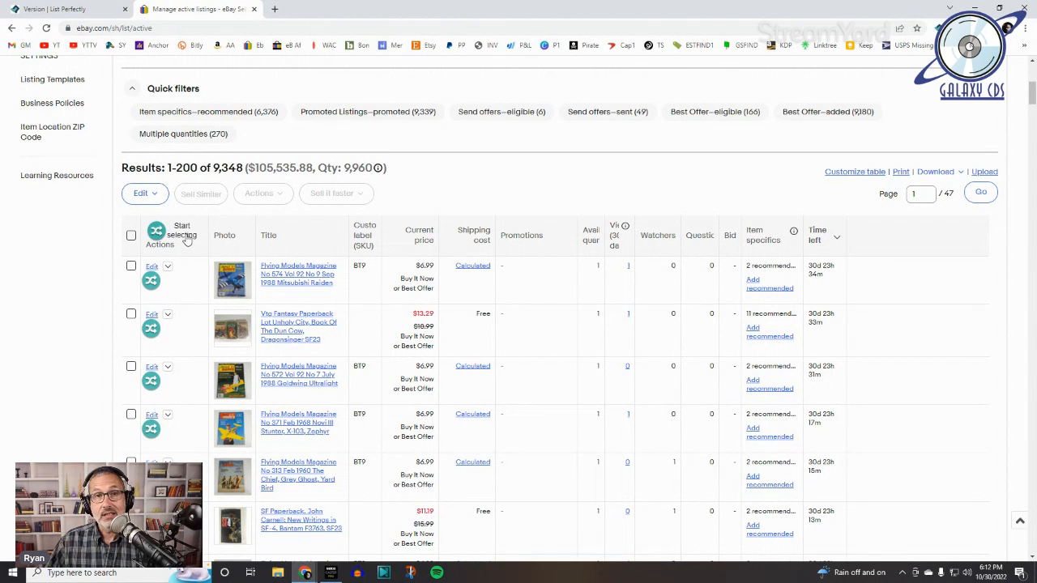
left_click(185, 233)
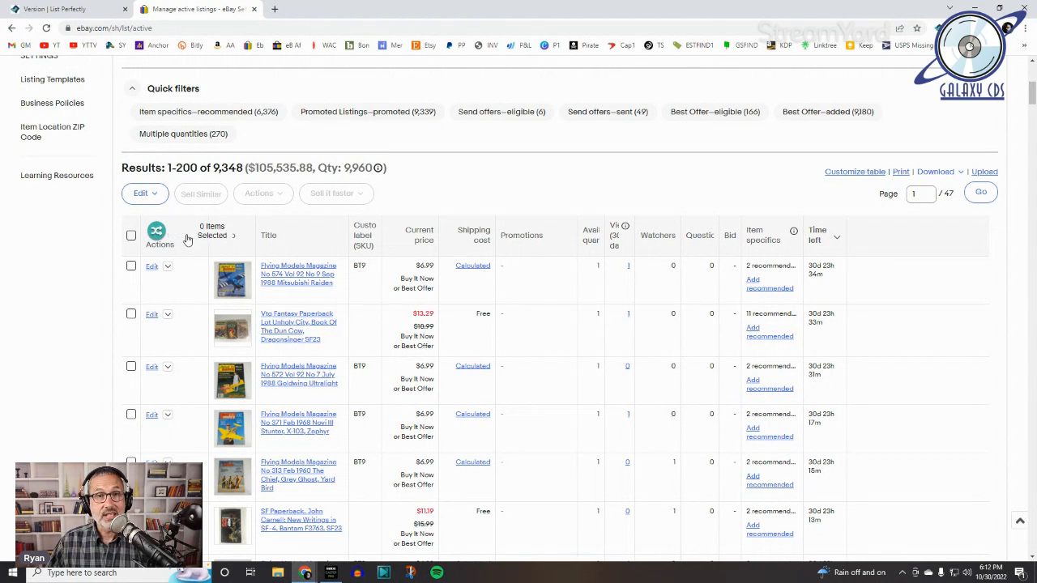
left_click(189, 283)
left_click(191, 336)
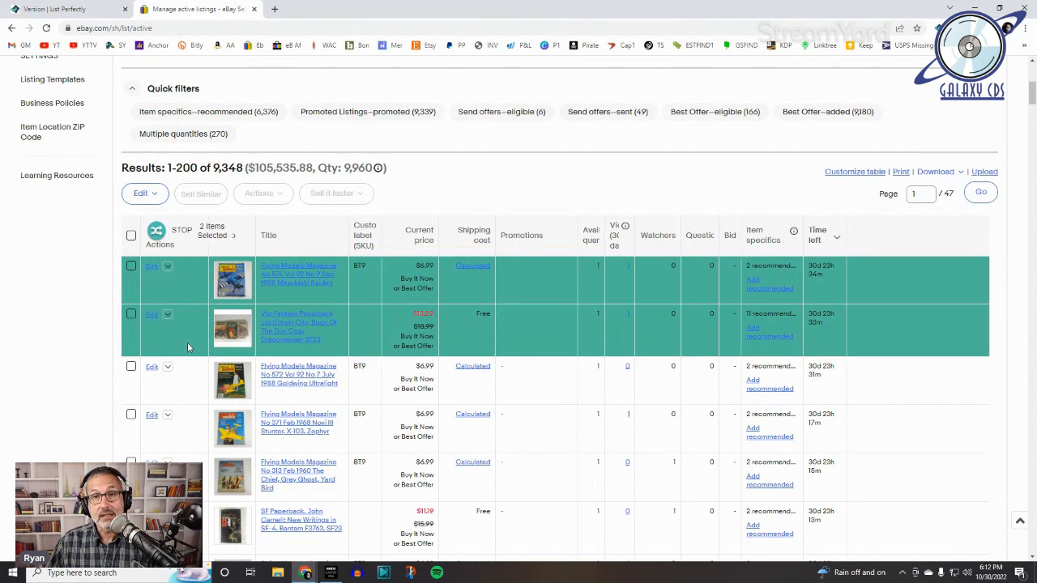
left_click(187, 387)
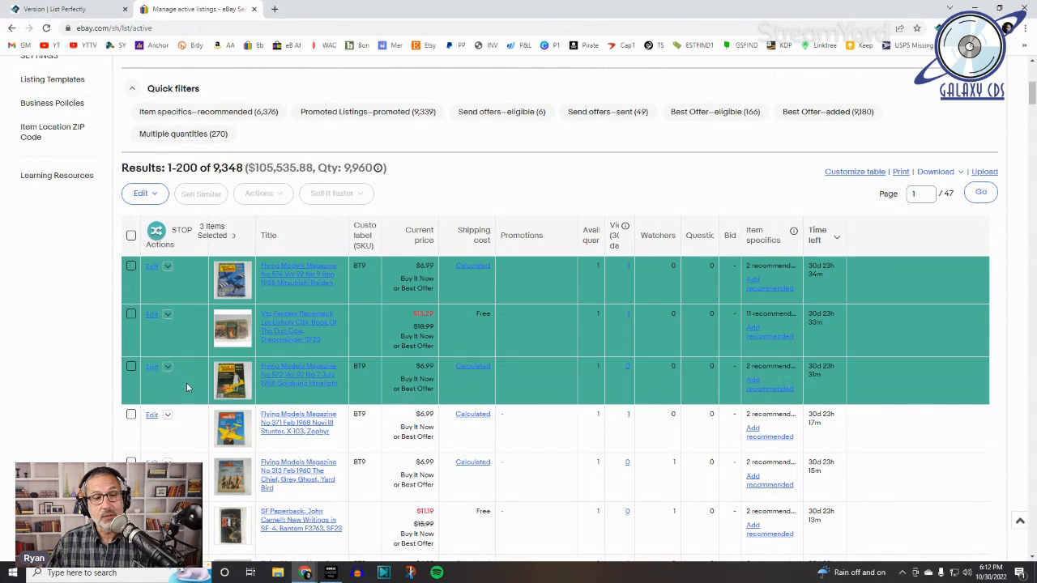
left_click(178, 435)
left_click(188, 482)
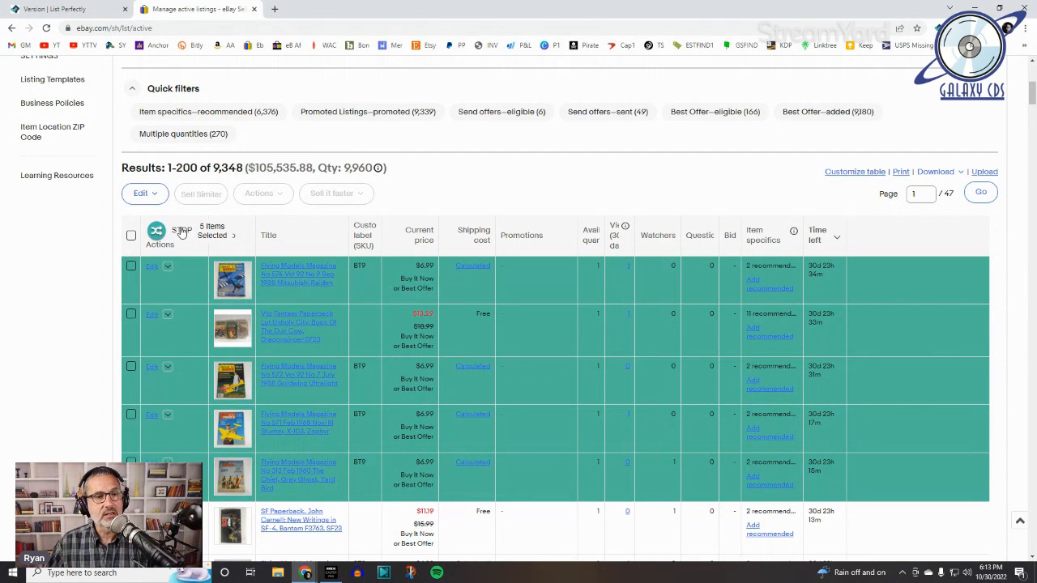
left_click(181, 232)
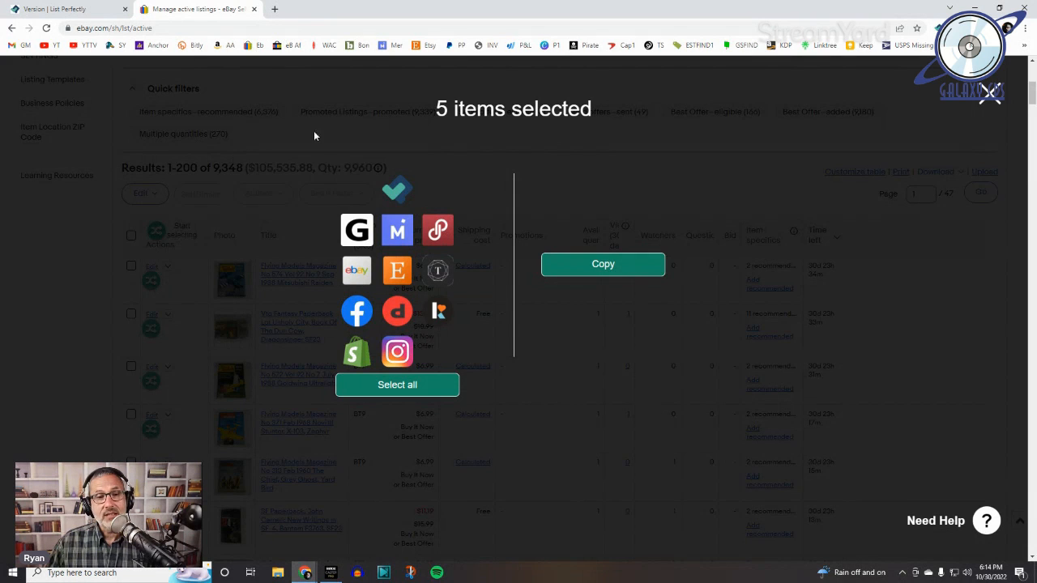
Choose Mercari and Etsy as the destination marketplaces and copy the five selected listings to them
left_click(396, 230)
left_click(397, 276)
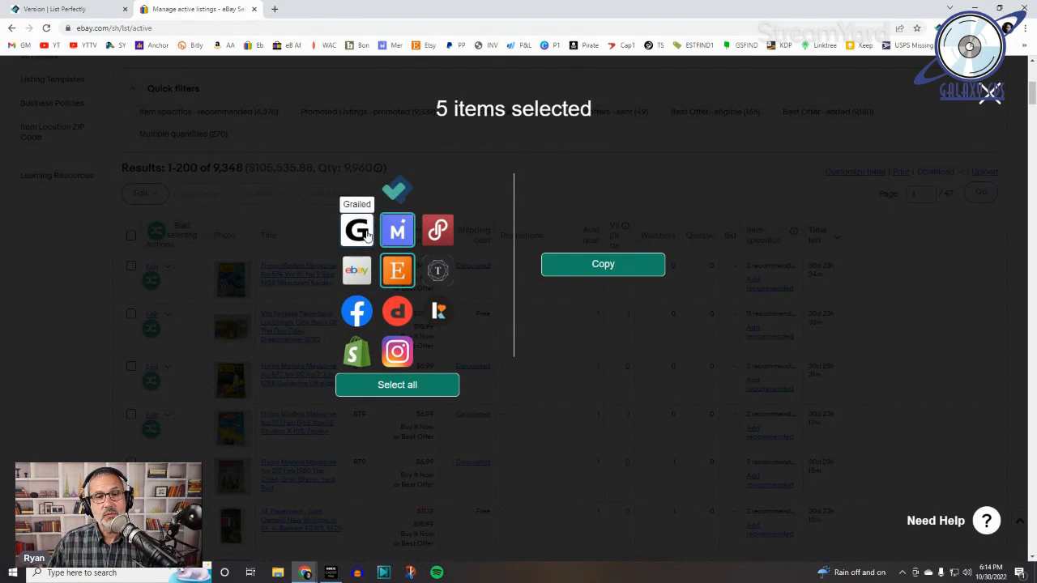
left_click(609, 271)
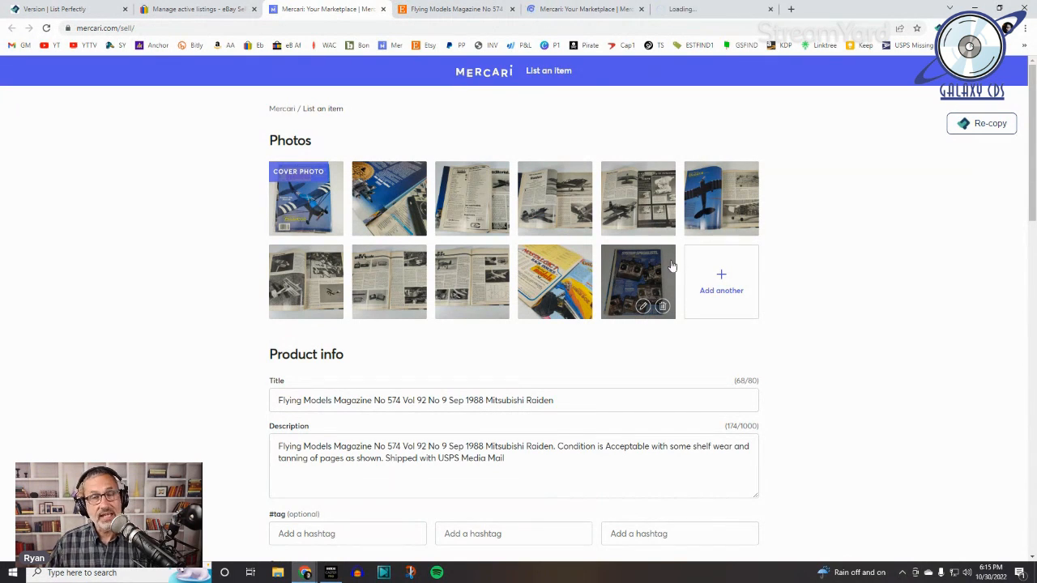
Review the Mercari form for Flying Models Magazine No 574, covering its description, hashtags, category, brand, condition and color
scroll(841, 249, "down", 2)
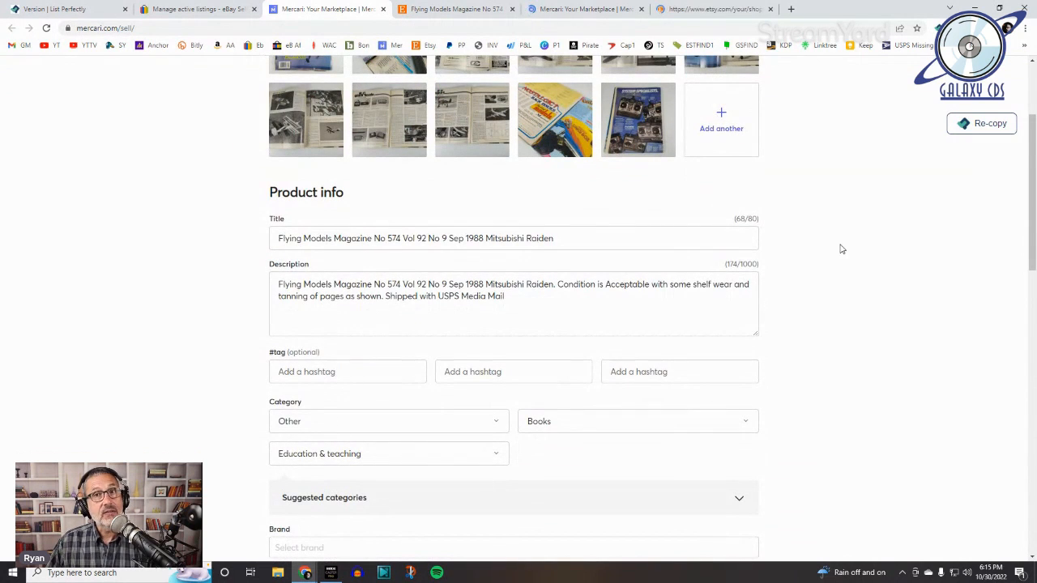
scroll(841, 248, "down", 2)
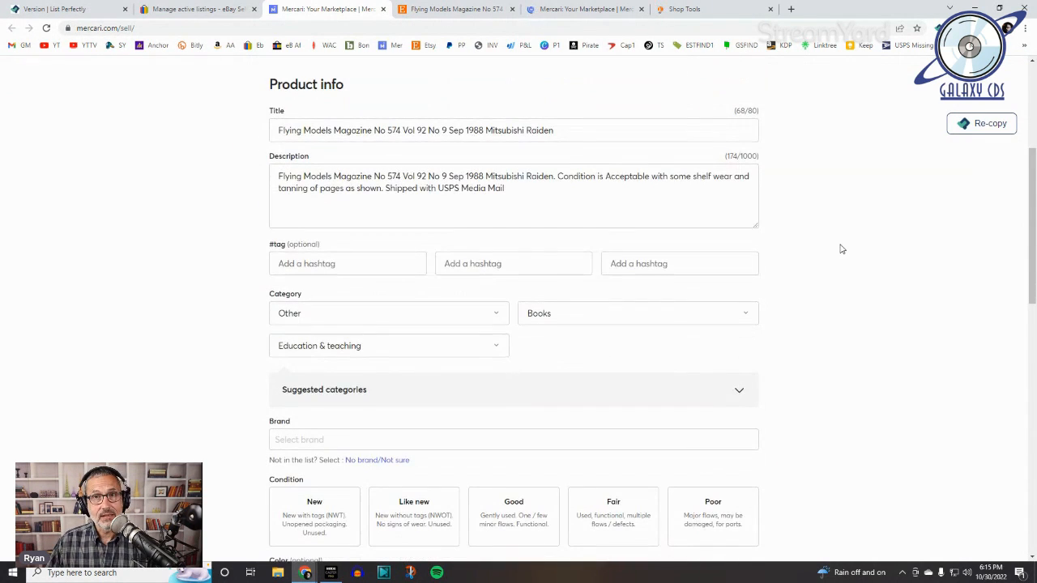
left_click(510, 264)
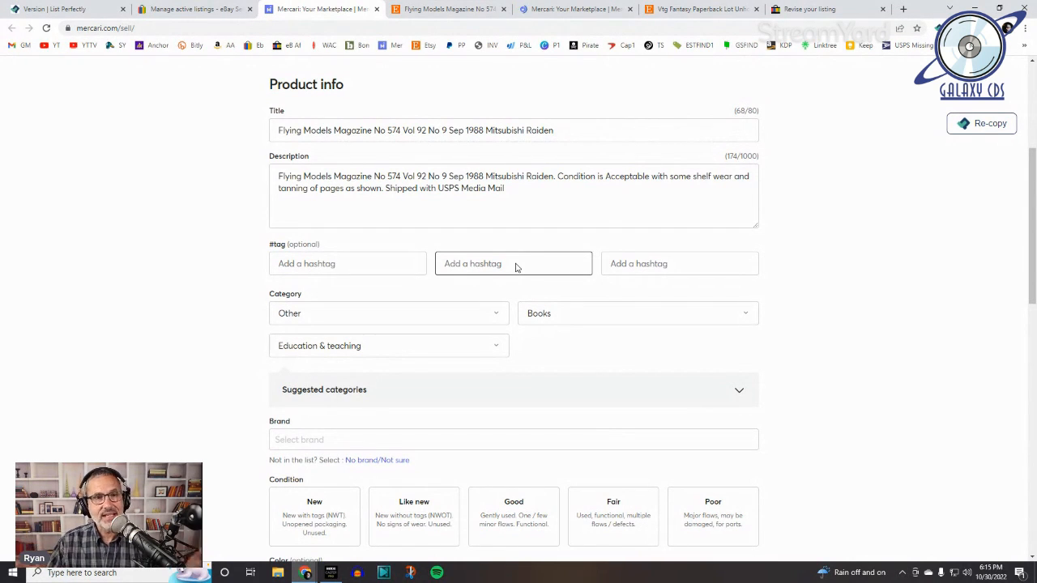
scroll(505, 324, "down", 2)
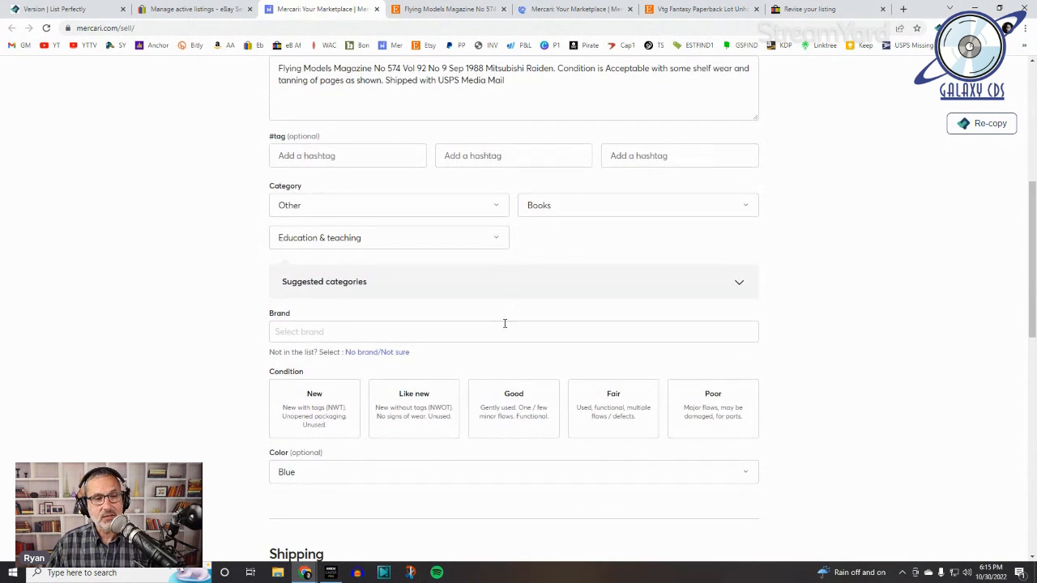
scroll(628, 369, "down", 4)
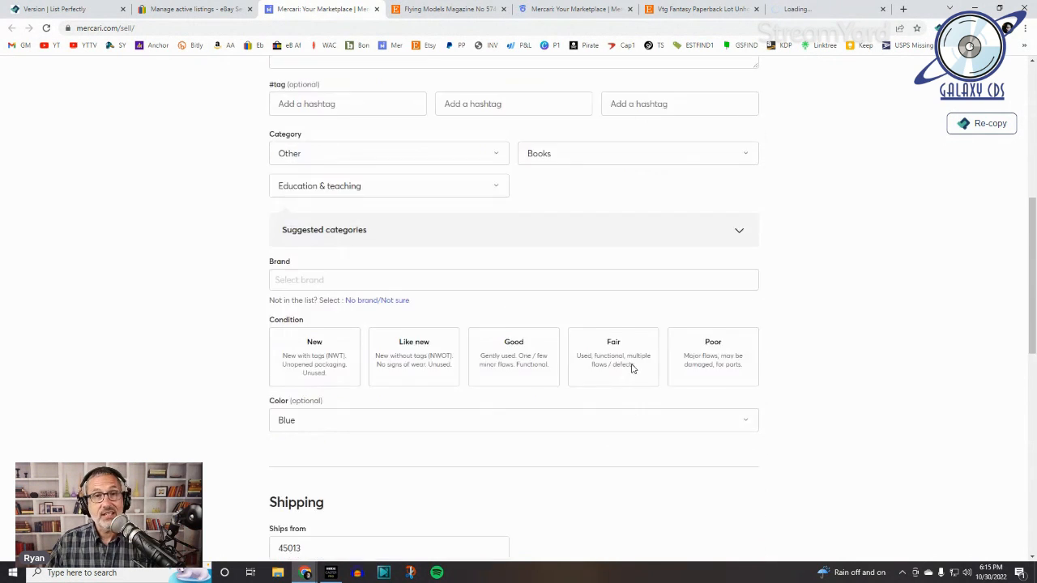
Review the Etsy form for Flying Models Magazine No 574, covering its photos, listing details, description, tags, price, quantity and SKU
left_click(454, 9)
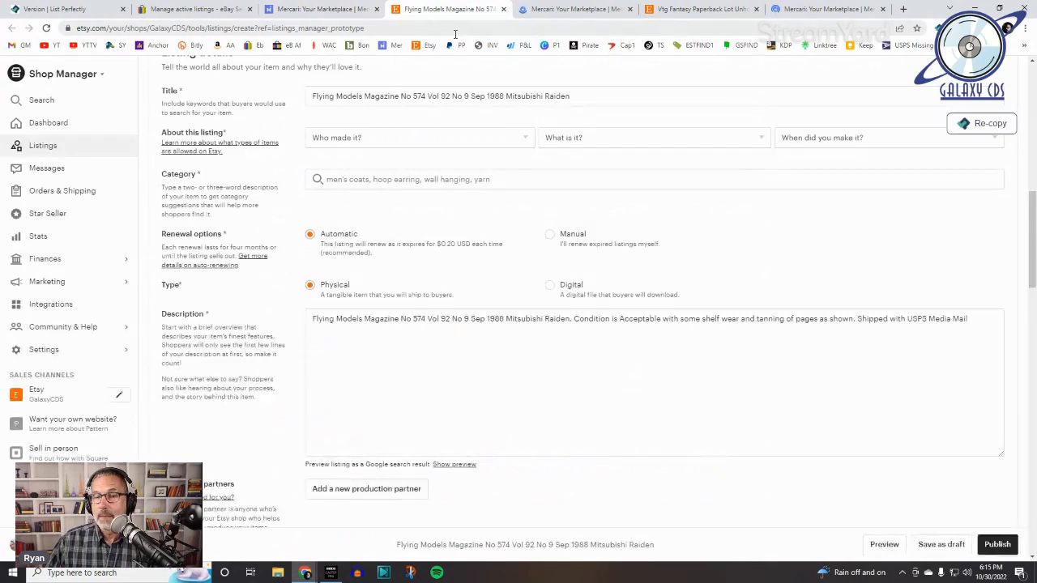
scroll(505, 188, "up", 10)
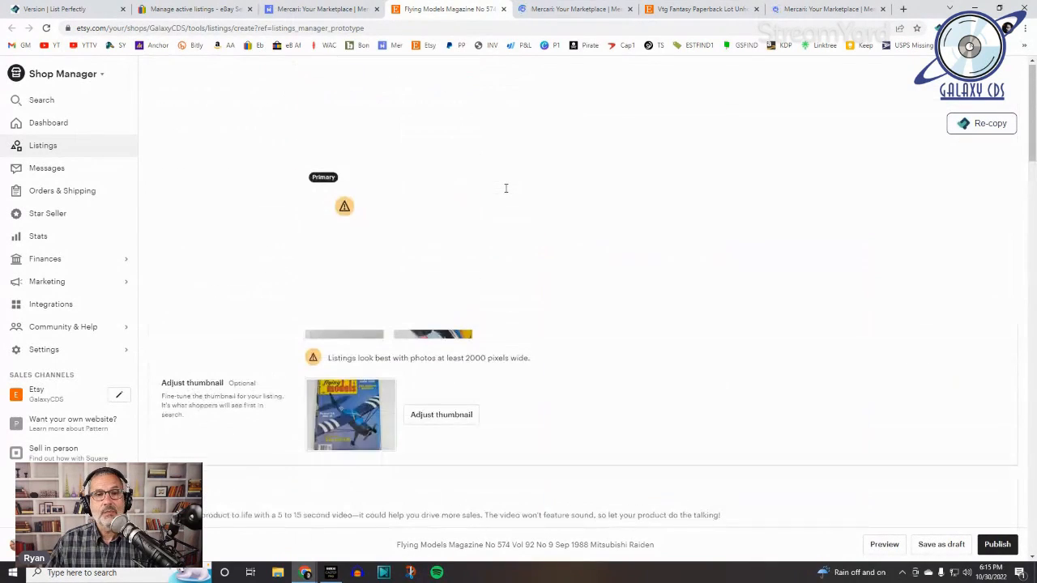
scroll(529, 203, "down", 10)
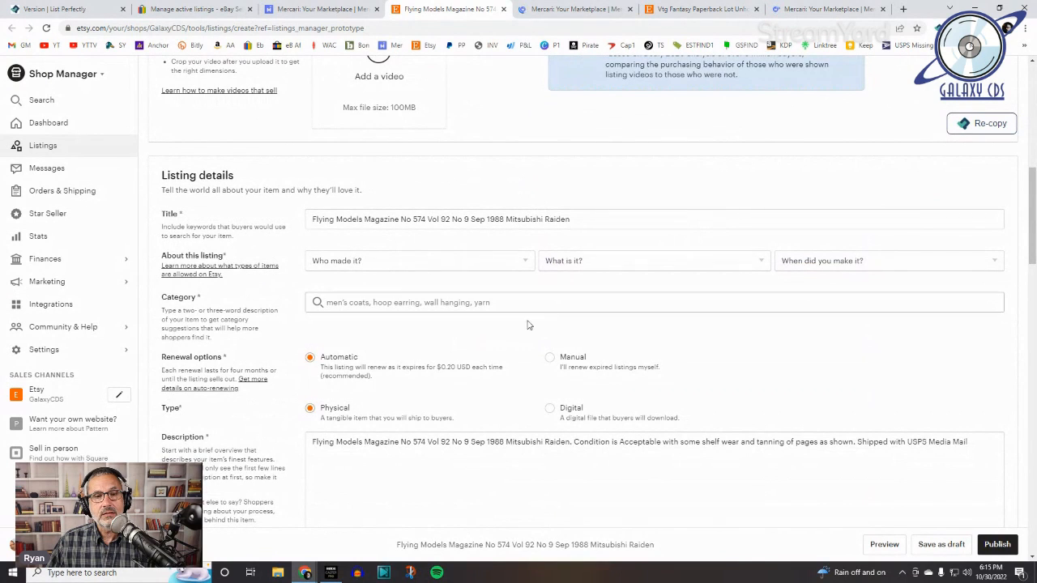
scroll(523, 361, "down", 2)
scroll(545, 385, "down", 5)
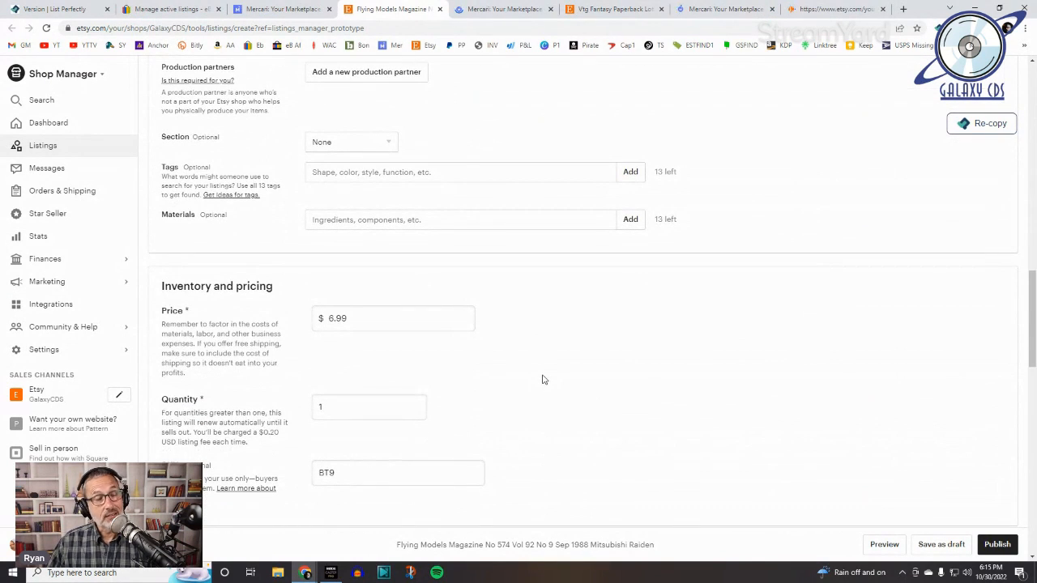
scroll(542, 377, "up", 7)
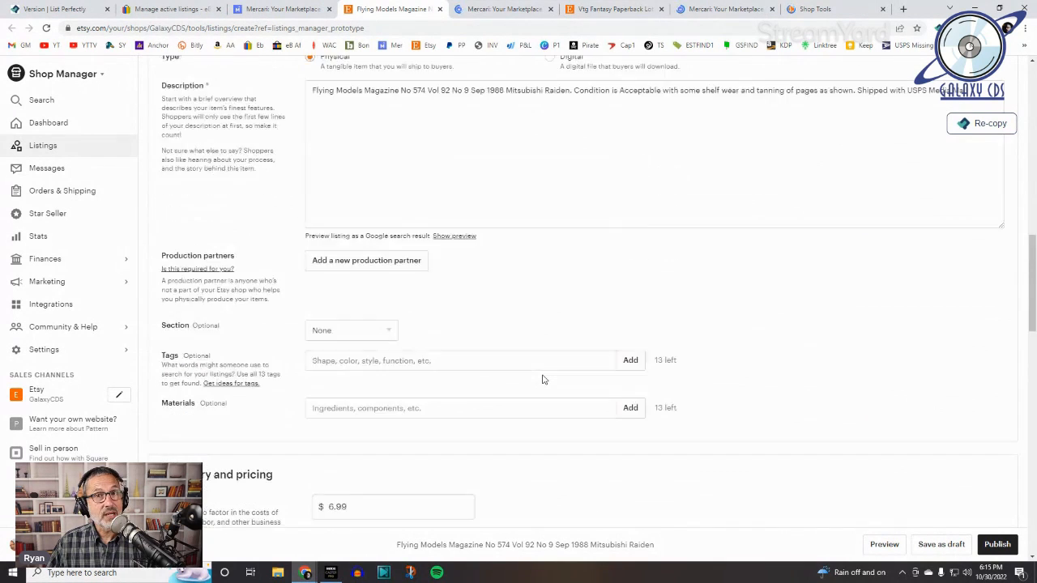
scroll(543, 371, "up", 1)
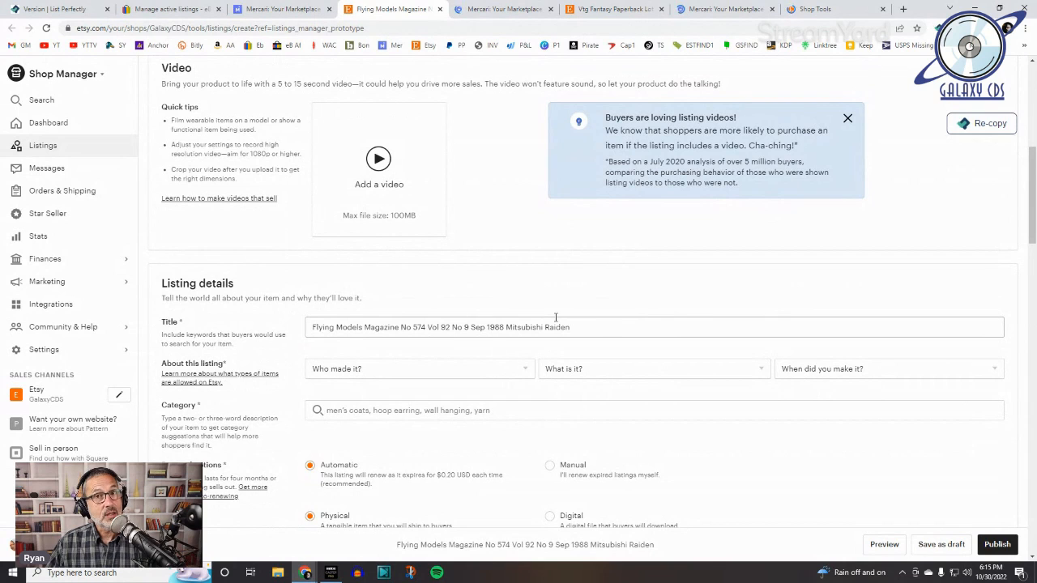
Check the second item's Mercari and Etsy forms, including the Vtg Fantasy Paperback Lot photos, and the third item's Mercari product info
left_click(529, 9)
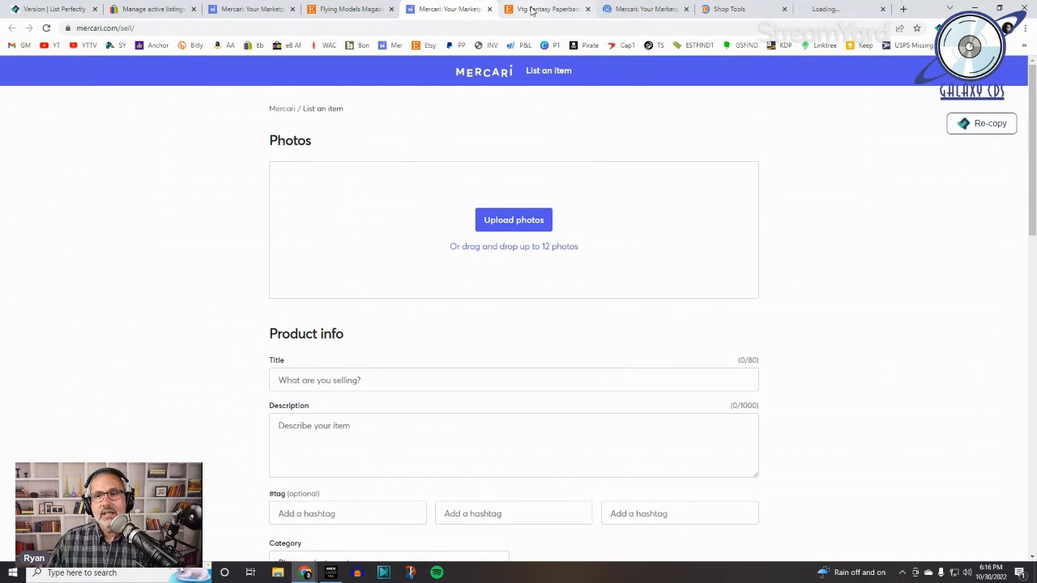
left_click(531, 10)
scroll(573, 197, "up", 5)
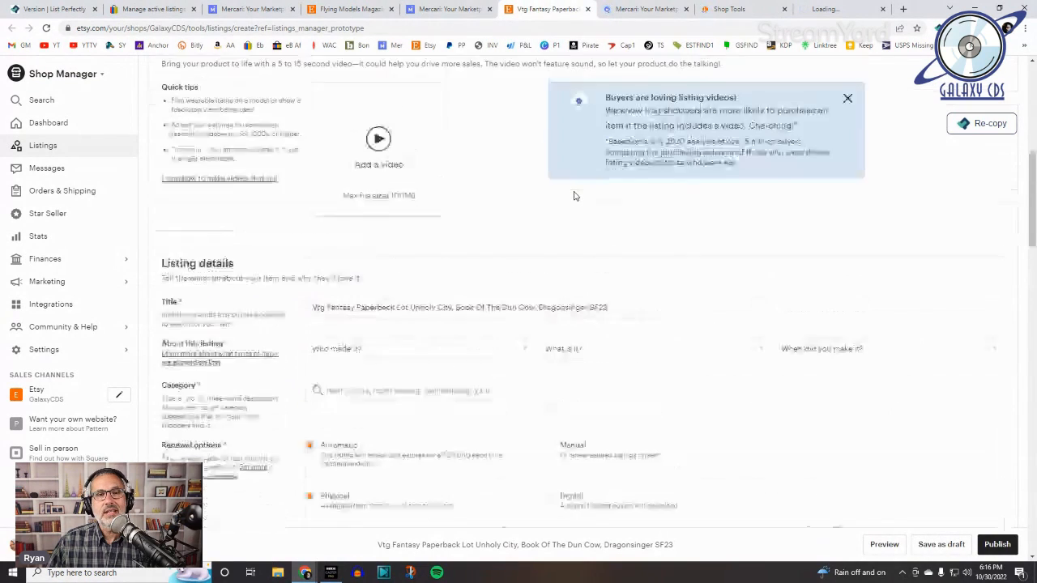
scroll(574, 196, "up", 3)
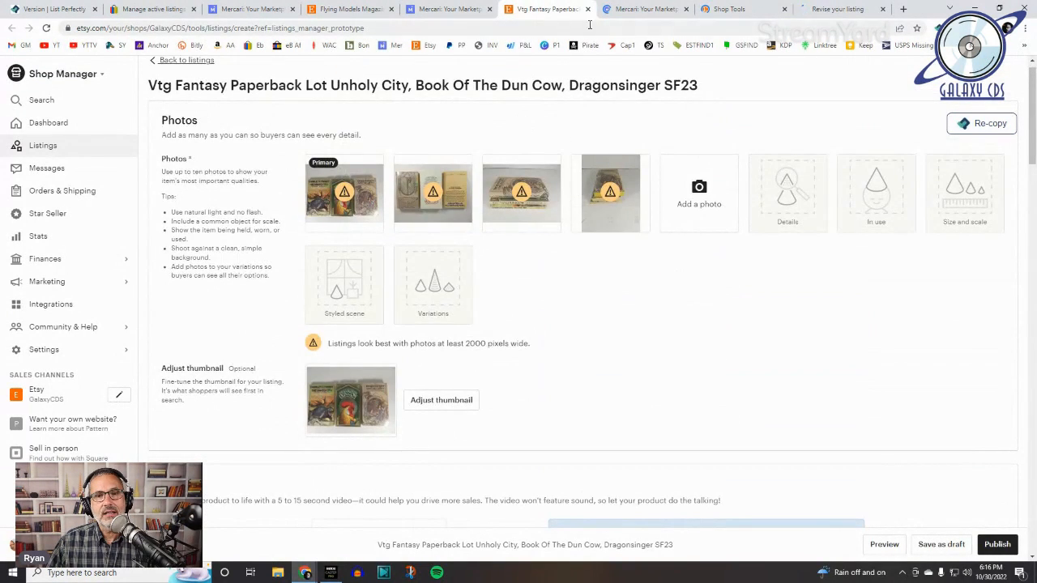
key("ctrl+Tab")
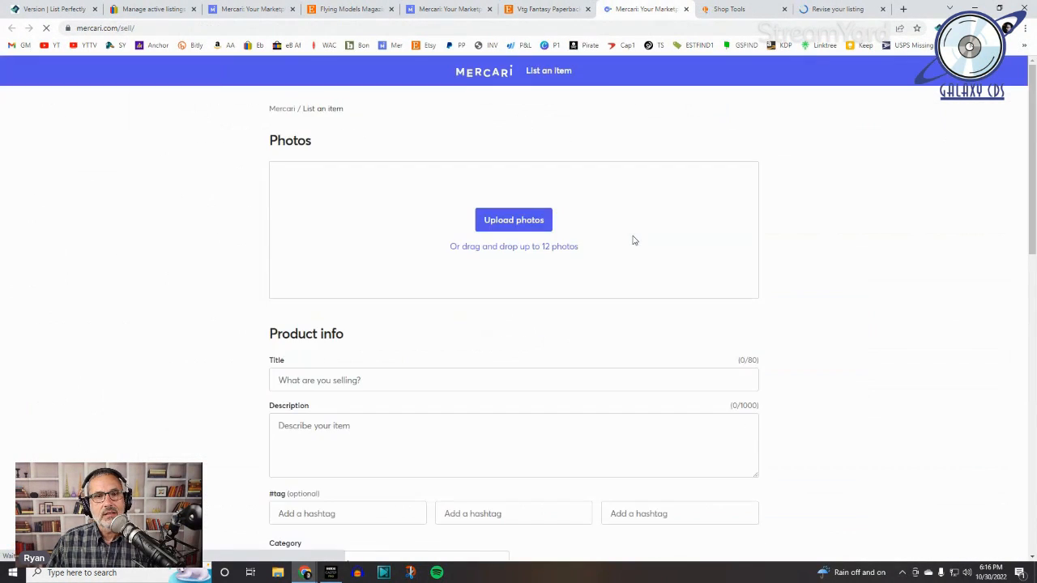
scroll(632, 240, "down", 3)
scroll(635, 240, "down", 2)
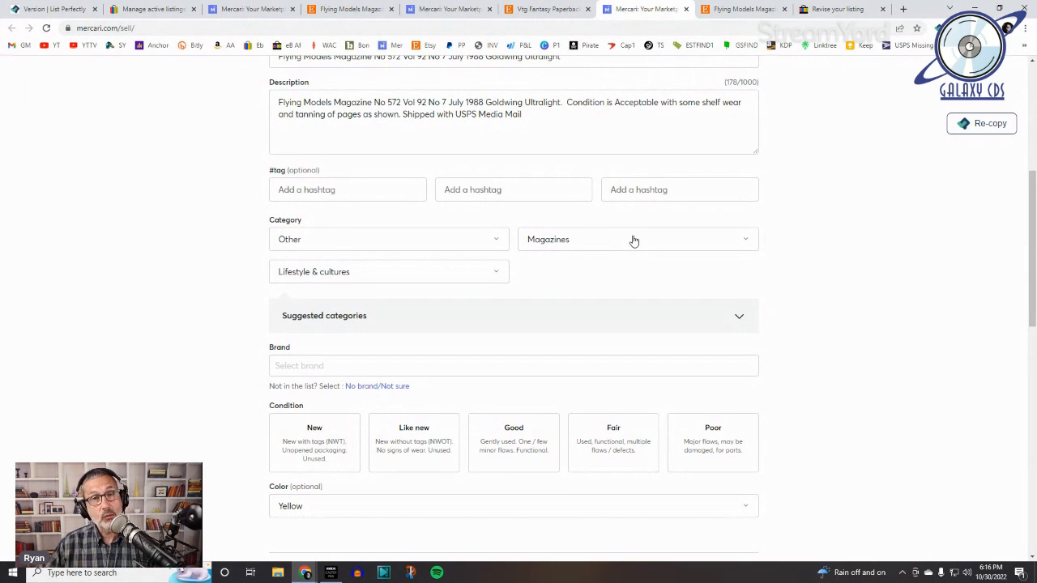
Return to the first Mercari form and examine its shipping and pricing sections
left_click(253, 9)
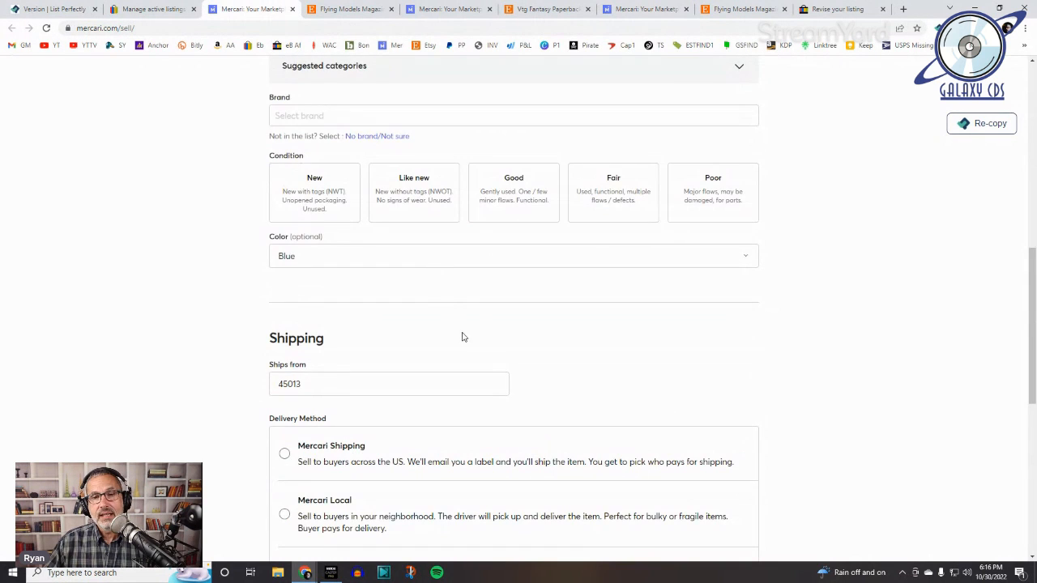
scroll(489, 366, "down", 6)
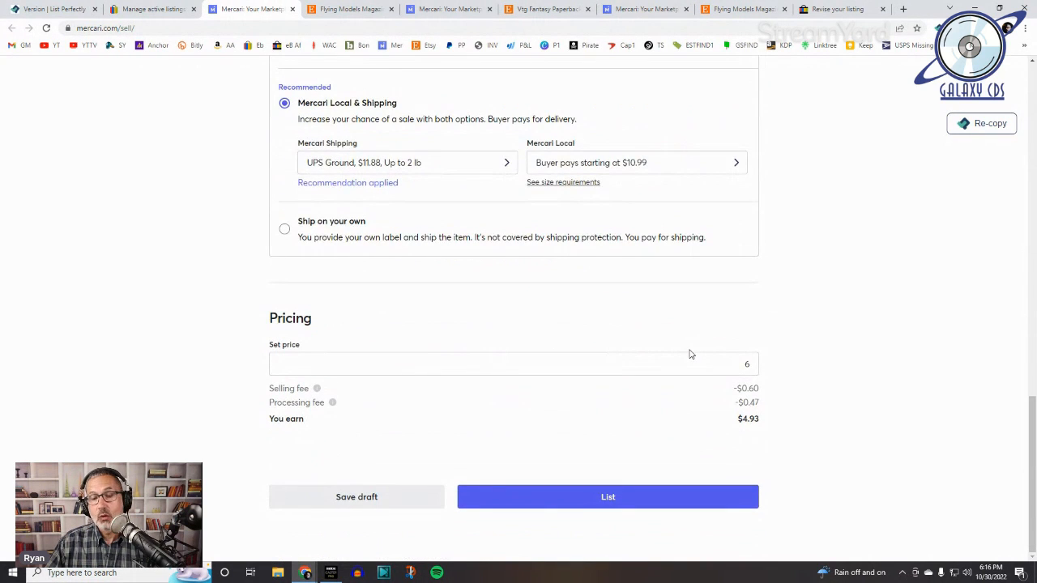